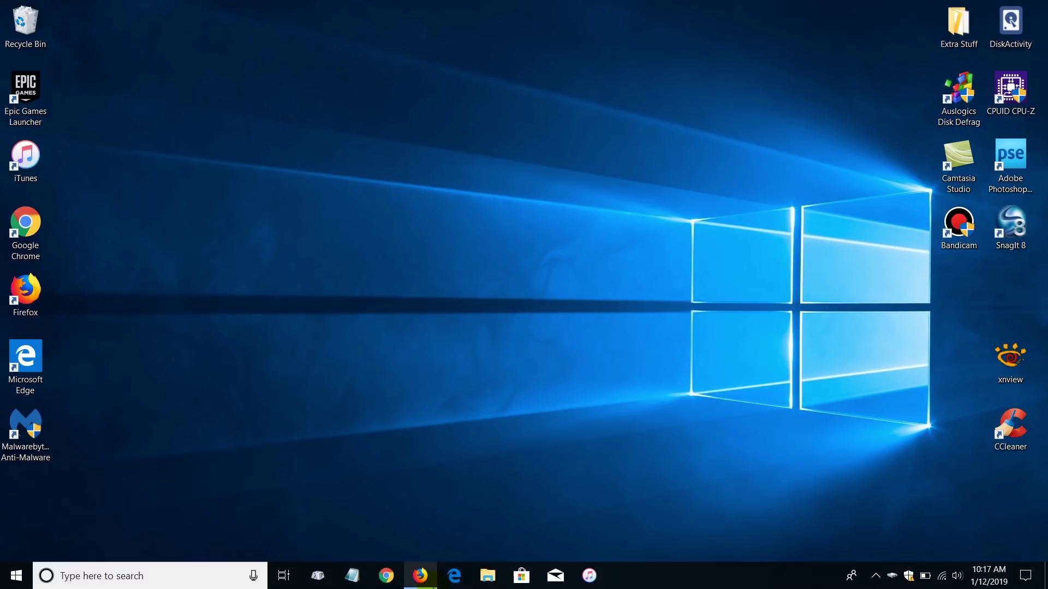
- Bring Firefox back, paste 172.217.23.46 over the current address and load it
click(423, 579)
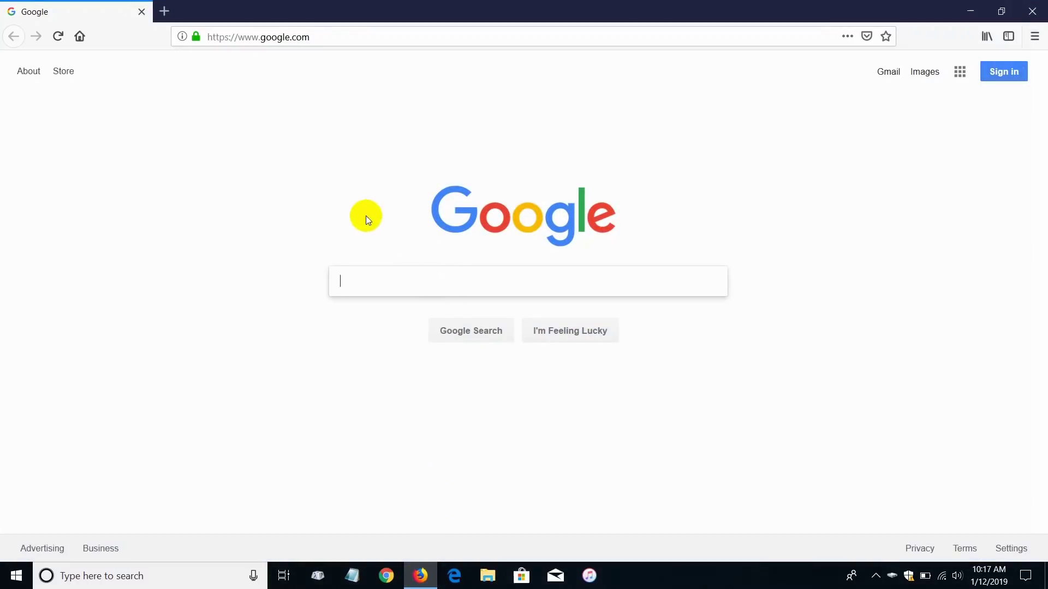
click(324, 38)
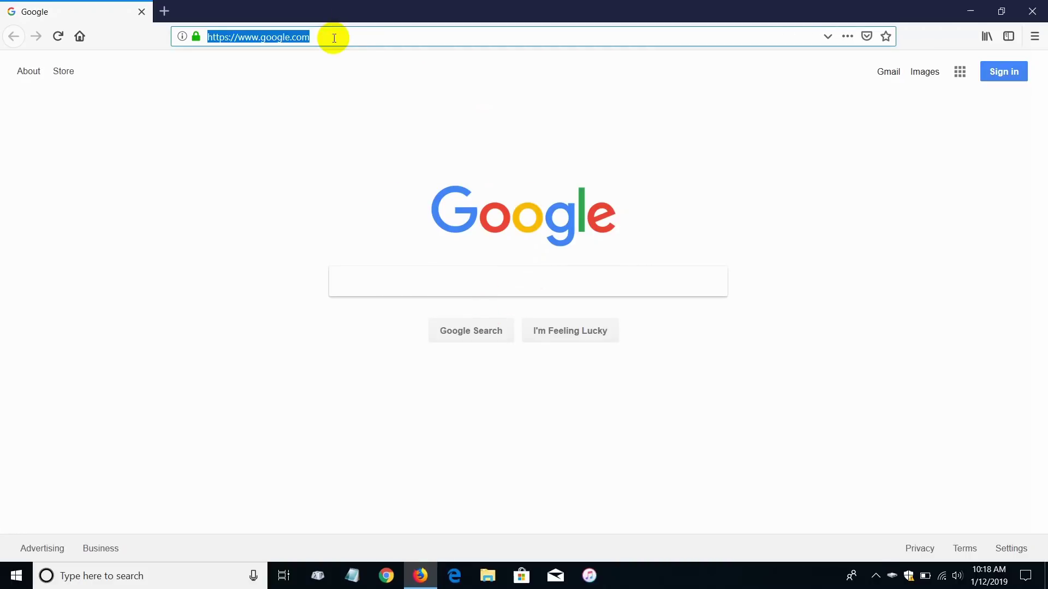
right_click(275, 37)
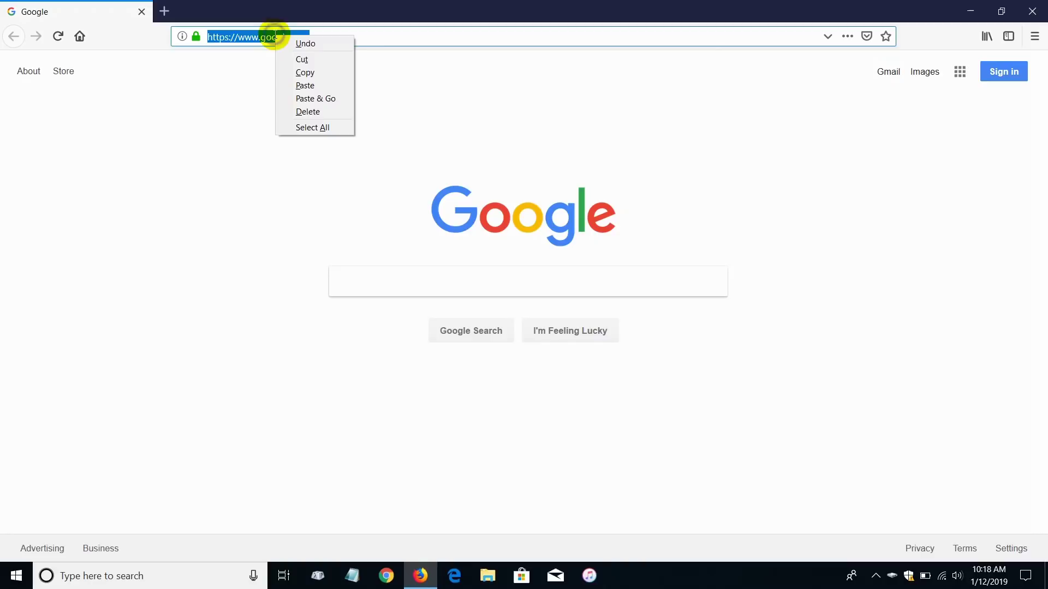
click(316, 85)
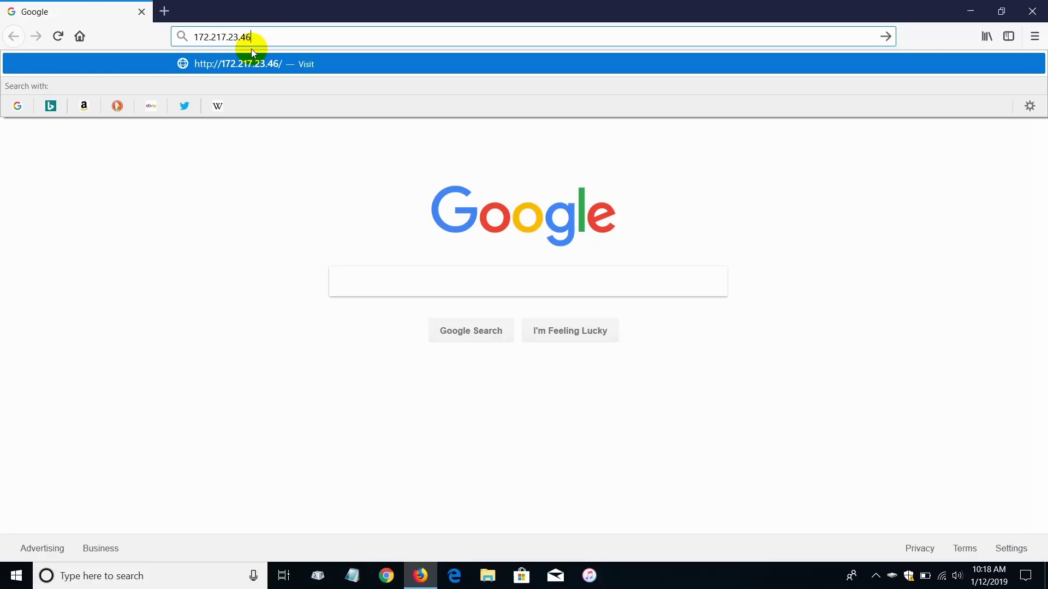
key(Return)
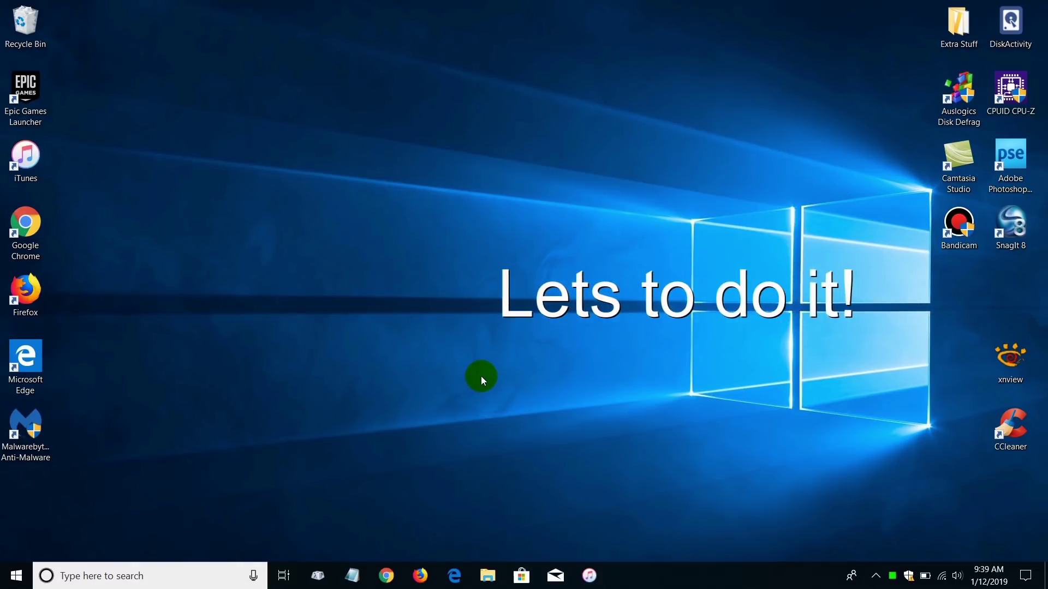
- Go from the network tray icon's Network & Internet settings to the Network and Sharing Center
right_click(943, 580)
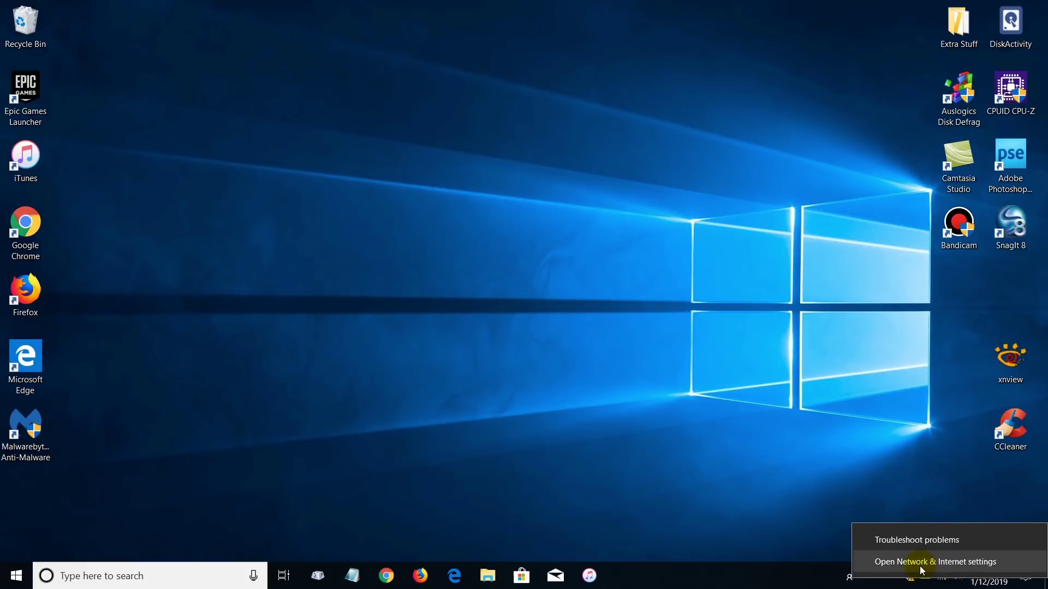
click(921, 570)
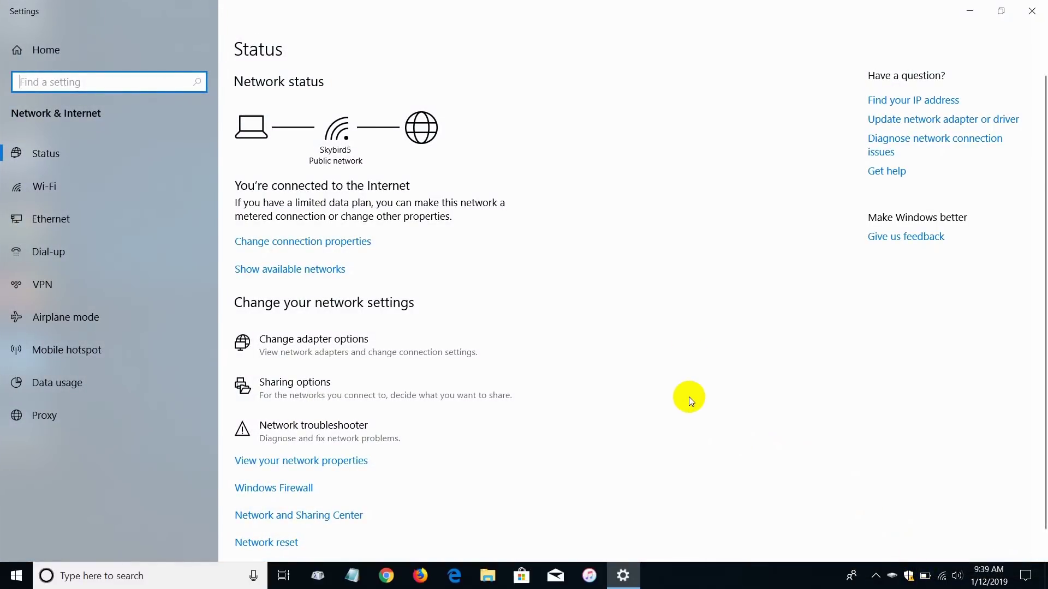
scroll(486, 131, down, 1)
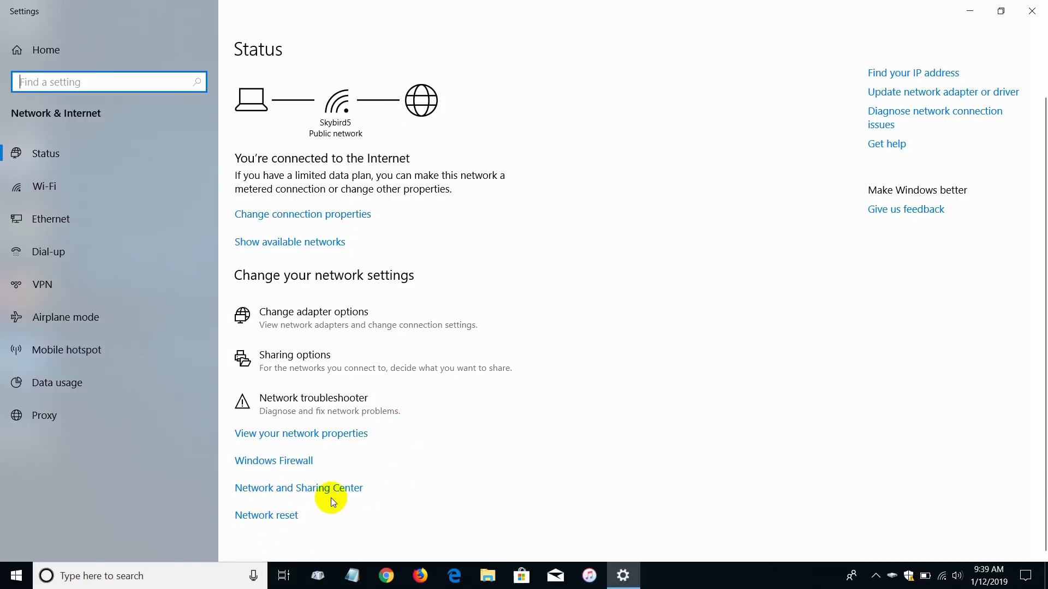
click(304, 490)
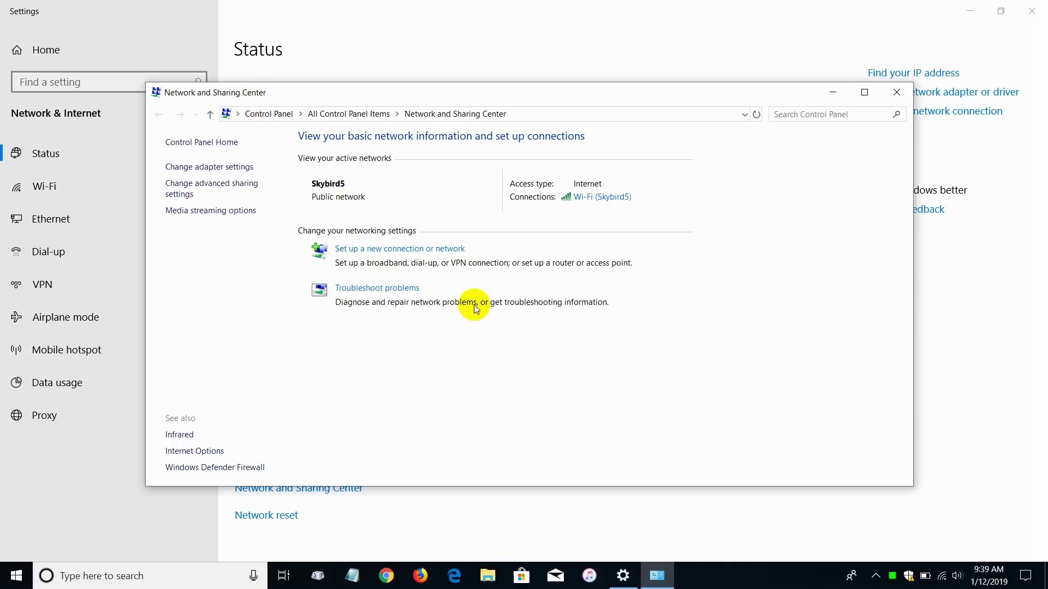
- Open the Wi-Fi adapter's Properties from Change adapter settings and select Internet Protocol Version 4 (TCP/IPv4)
click(207, 167)
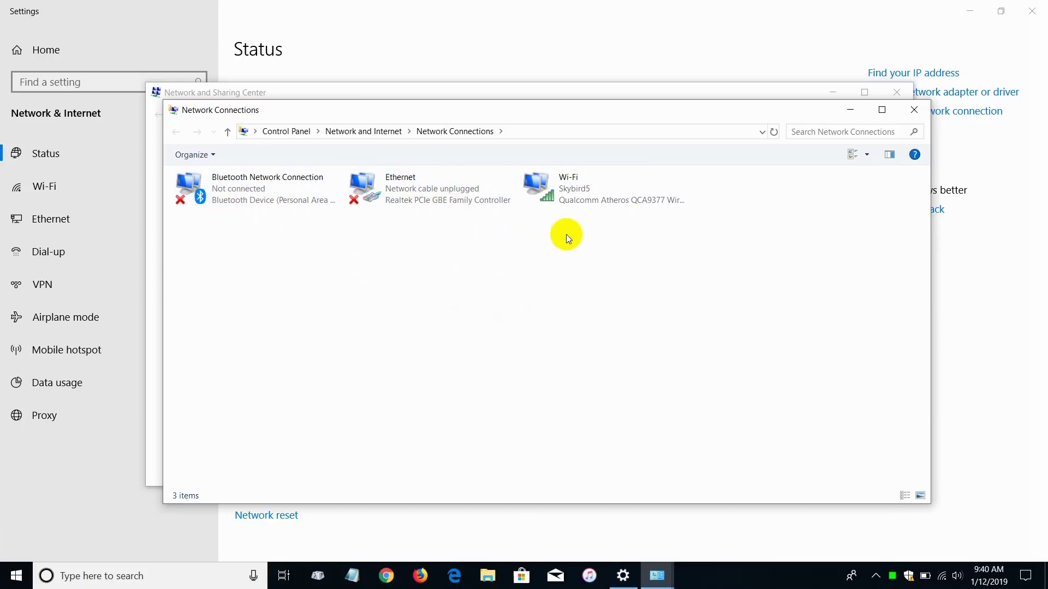
right_click(571, 185)
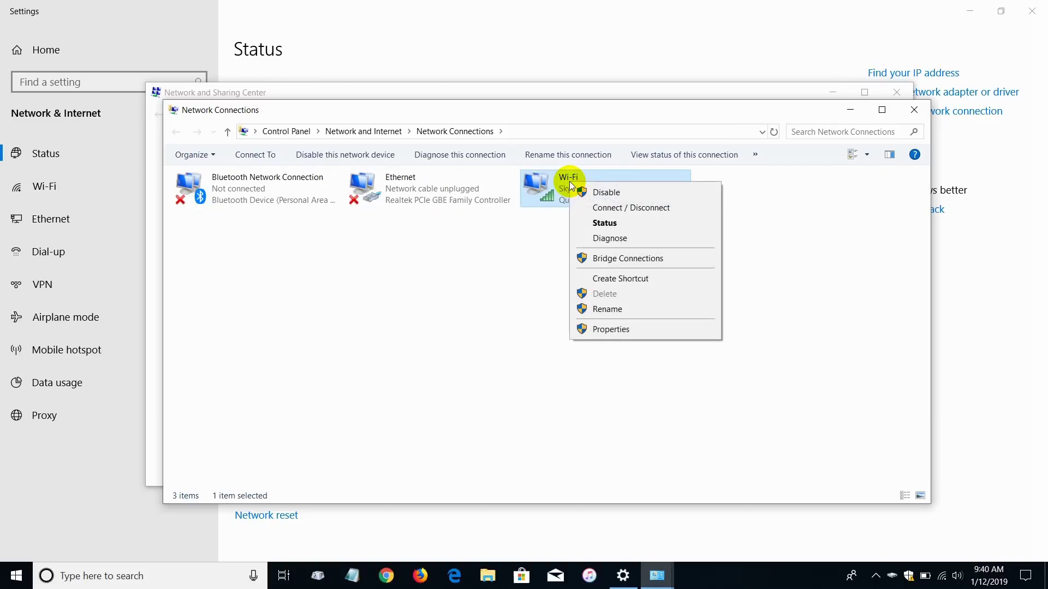
click(604, 337)
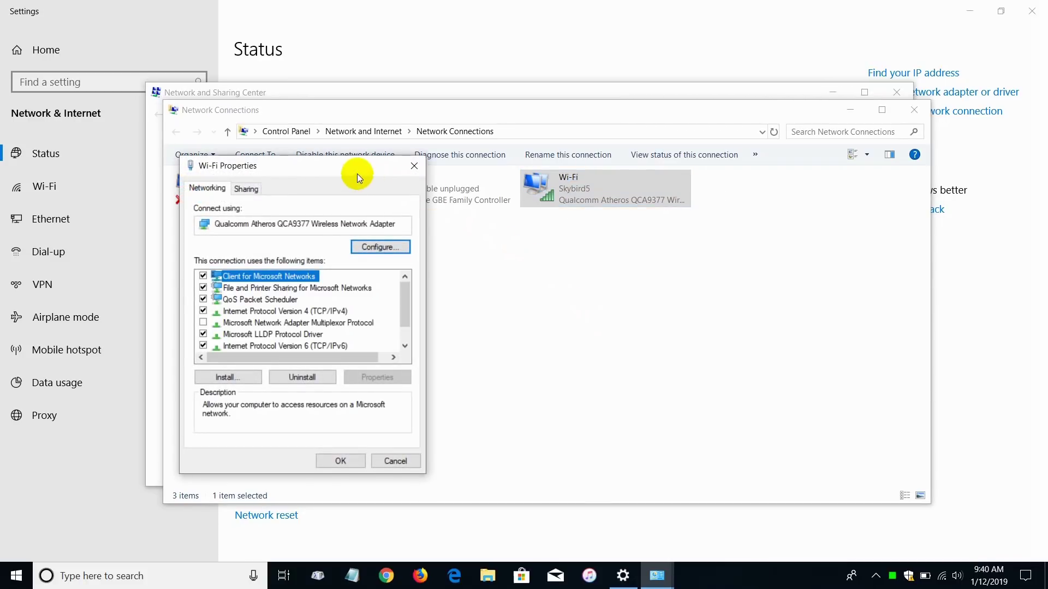
drag(278, 166, 518, 115)
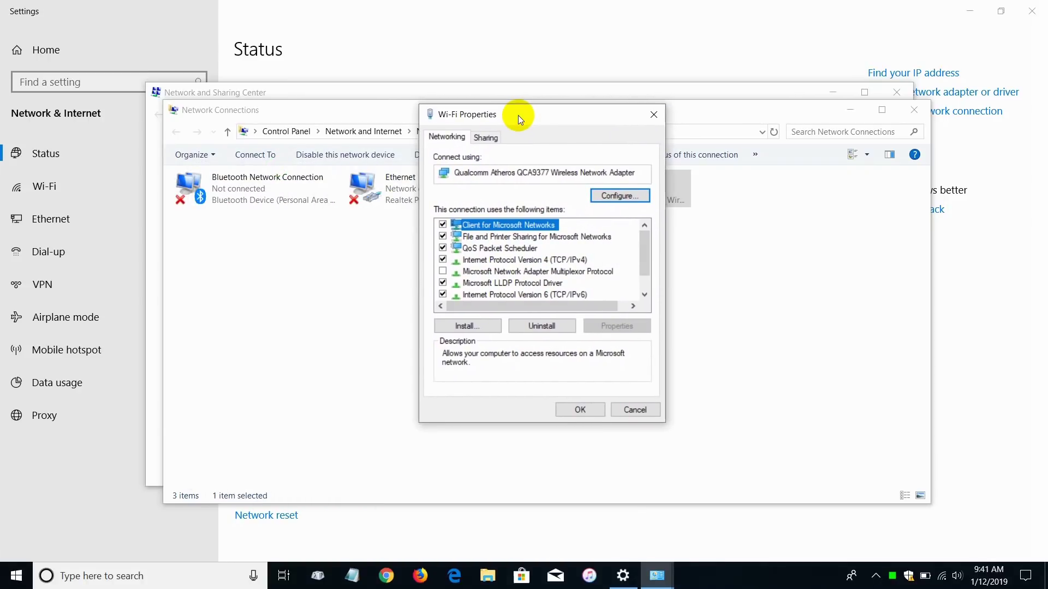
click(504, 262)
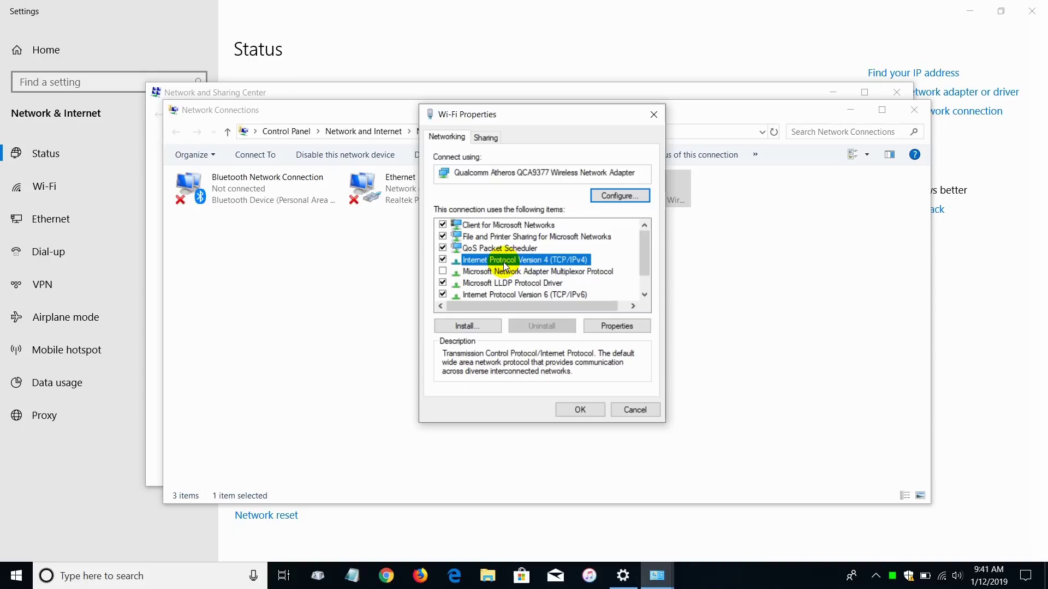
- In the IPv4 properties, enter preferred DNS 1.1.1.1 and alternate DNS 1.0.0.1, then confirm
click(612, 324)
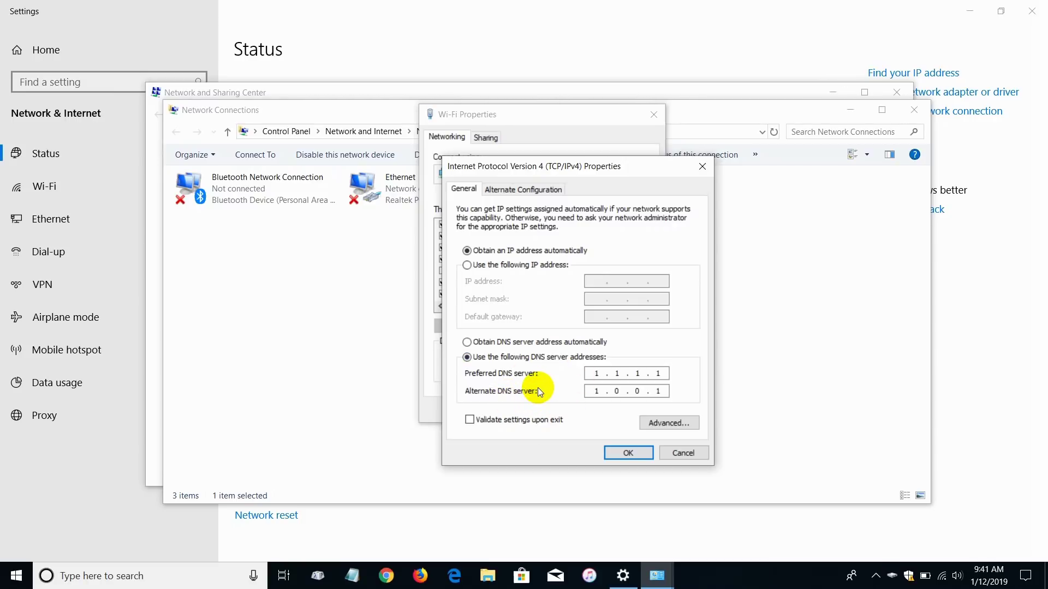
click(470, 343)
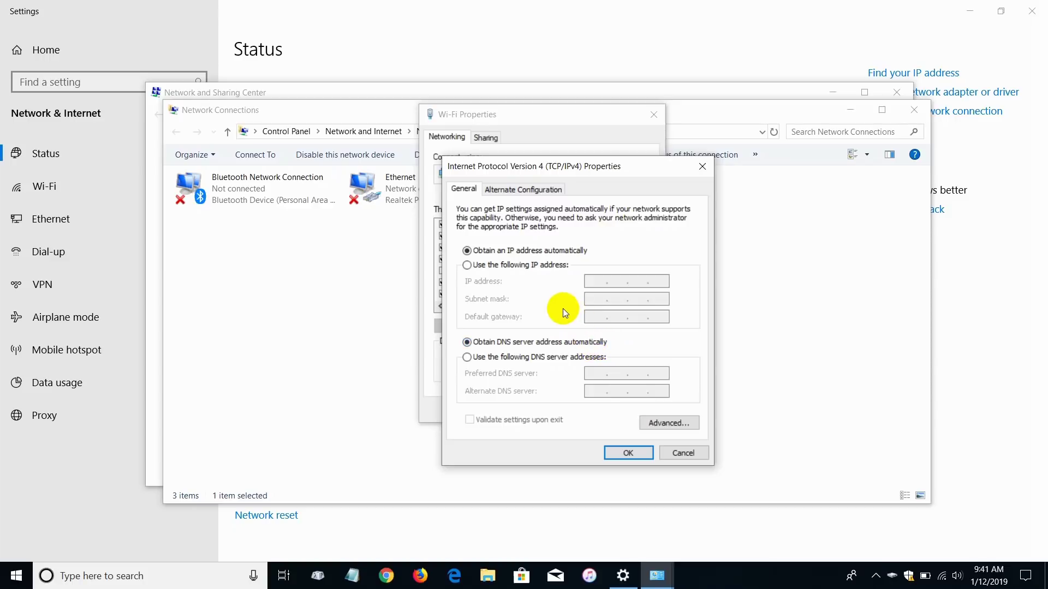
click(467, 358)
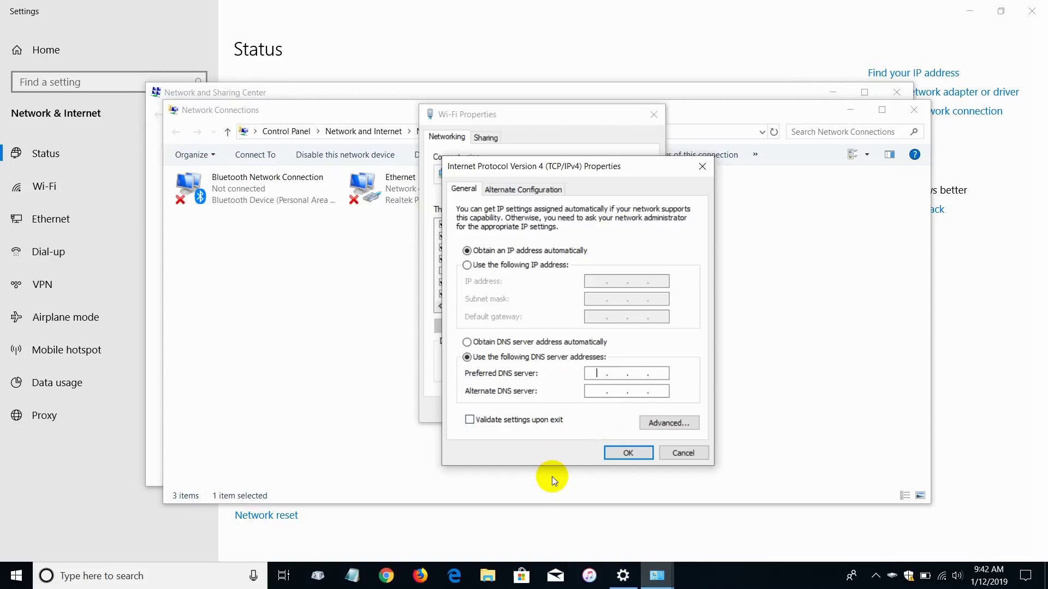
text(1.1.1.1)
click(596, 393)
text(1.)
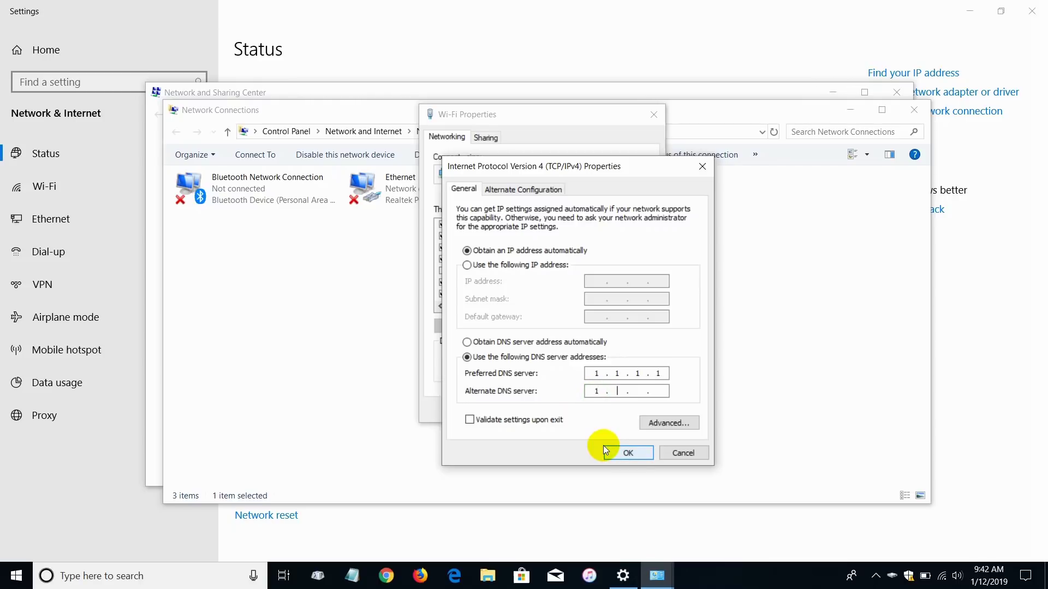
text(0.0.1)
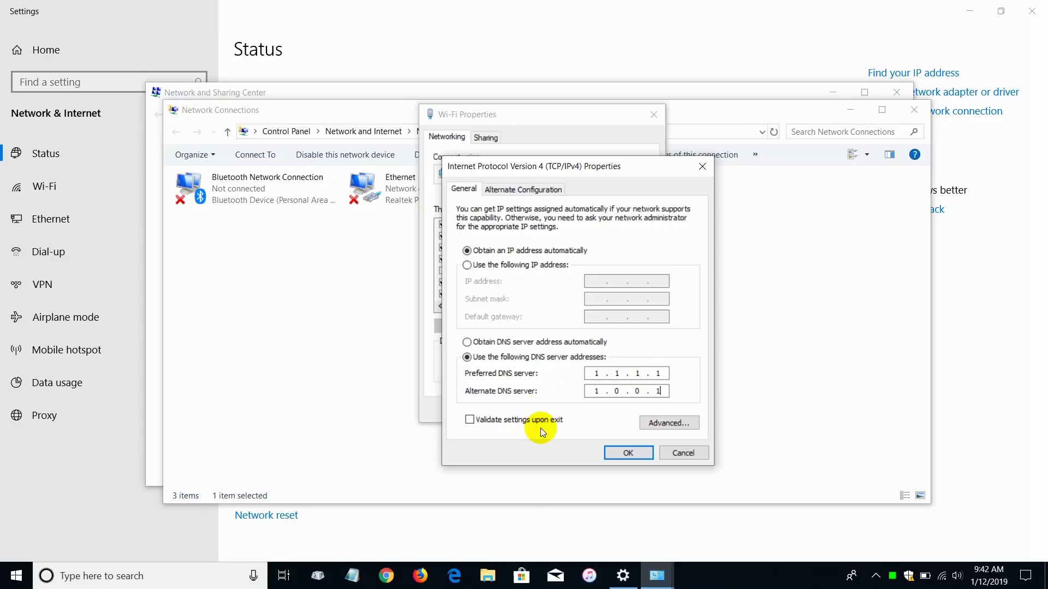
click(629, 455)
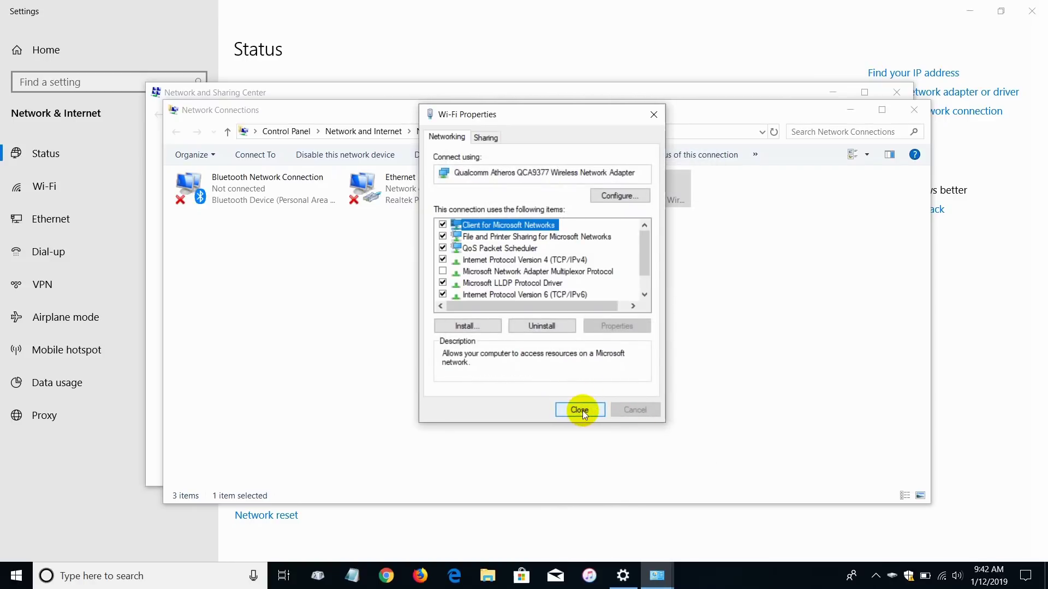
- Close Wi-Fi Properties, Network Connections, the Network and Sharing Center and Settings
click(582, 411)
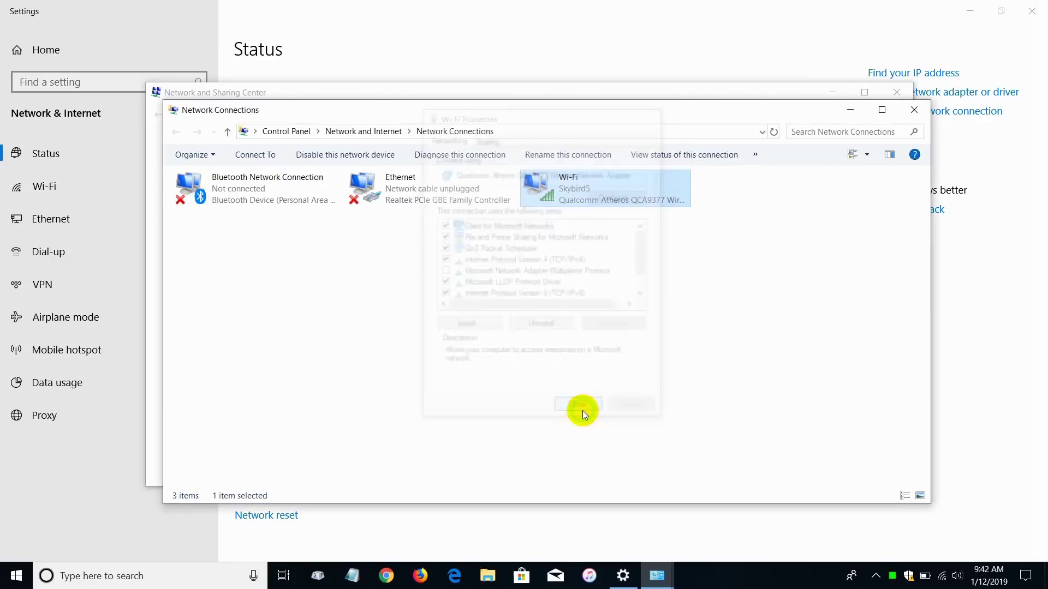
click(907, 113)
click(897, 92)
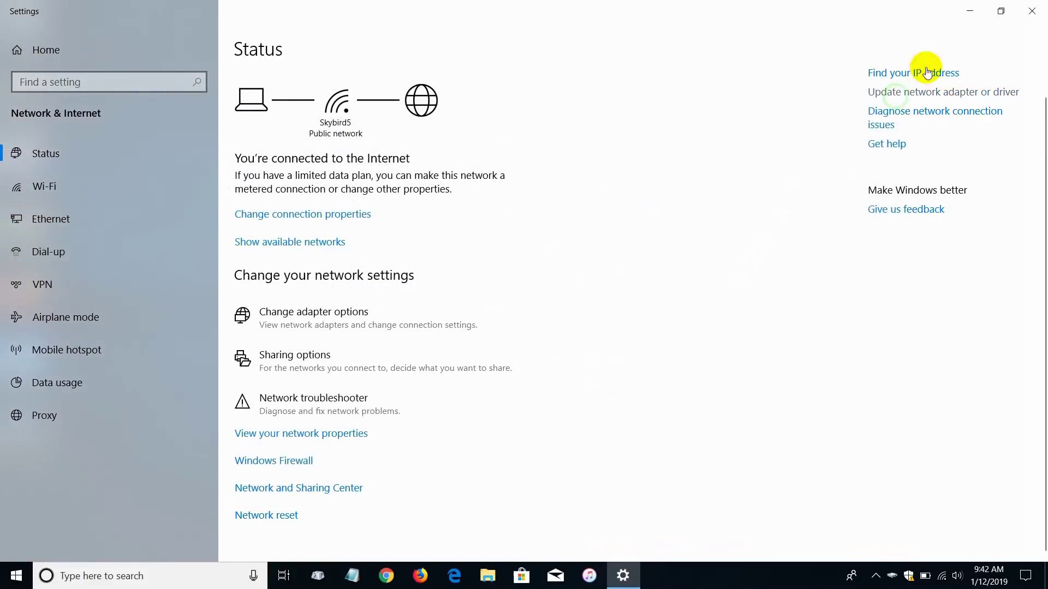
click(1029, 9)
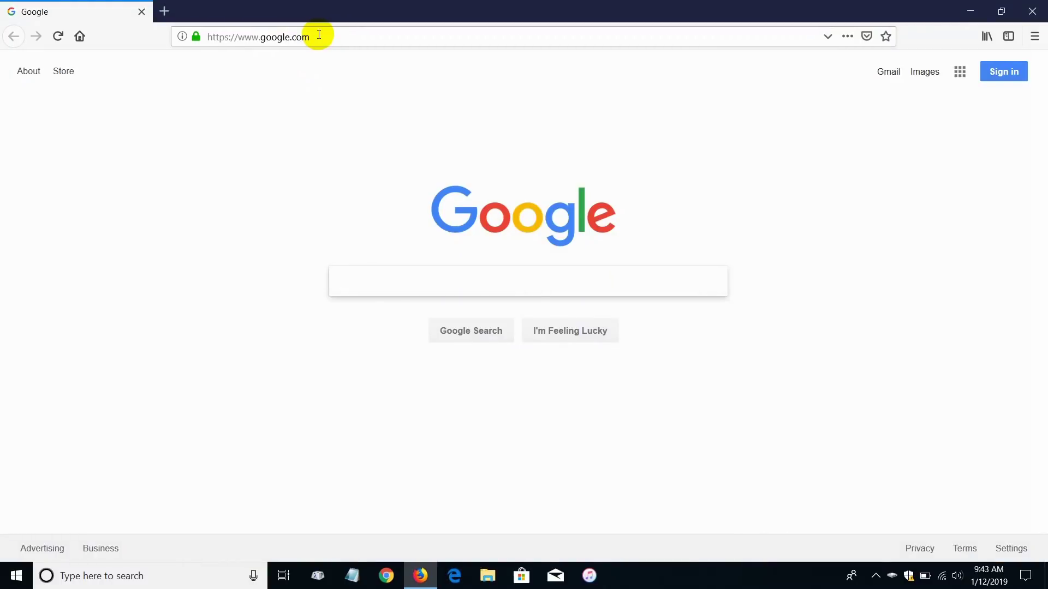
drag(320, 34, 182, 50)
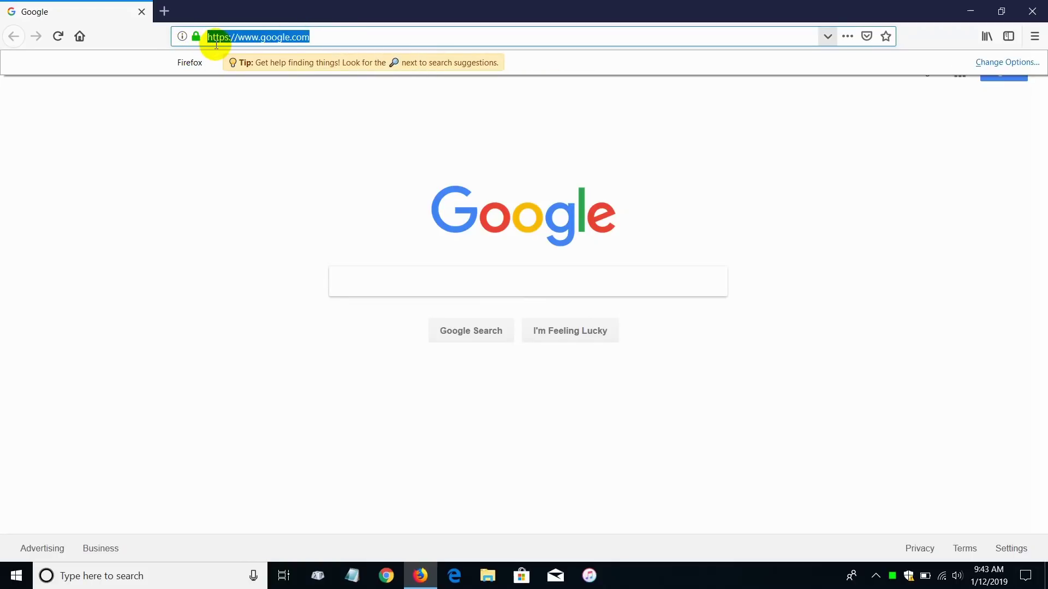
text(www)
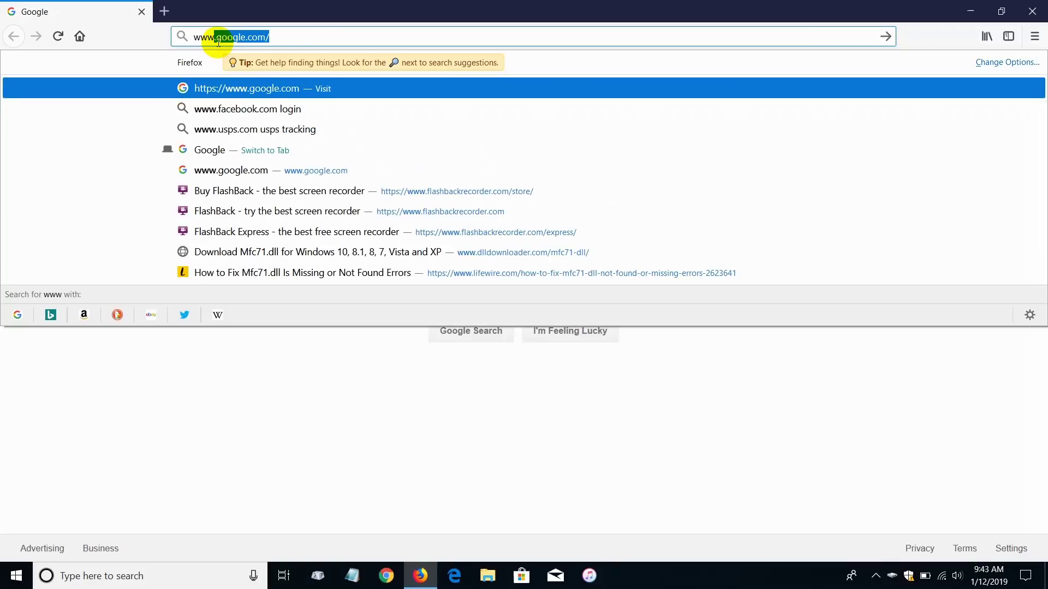
text(.yah)
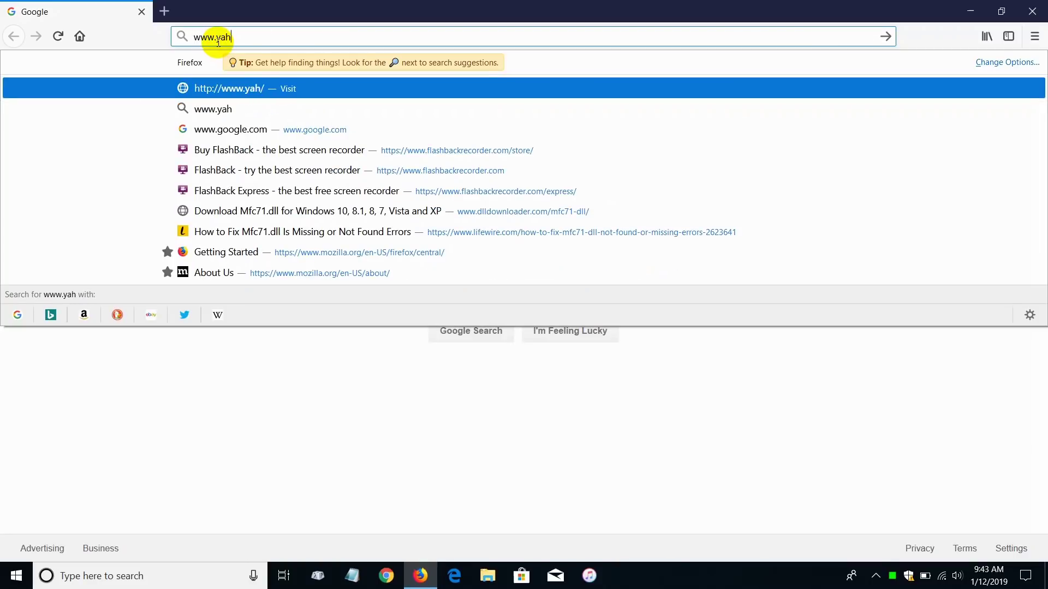
text(oo.co,)
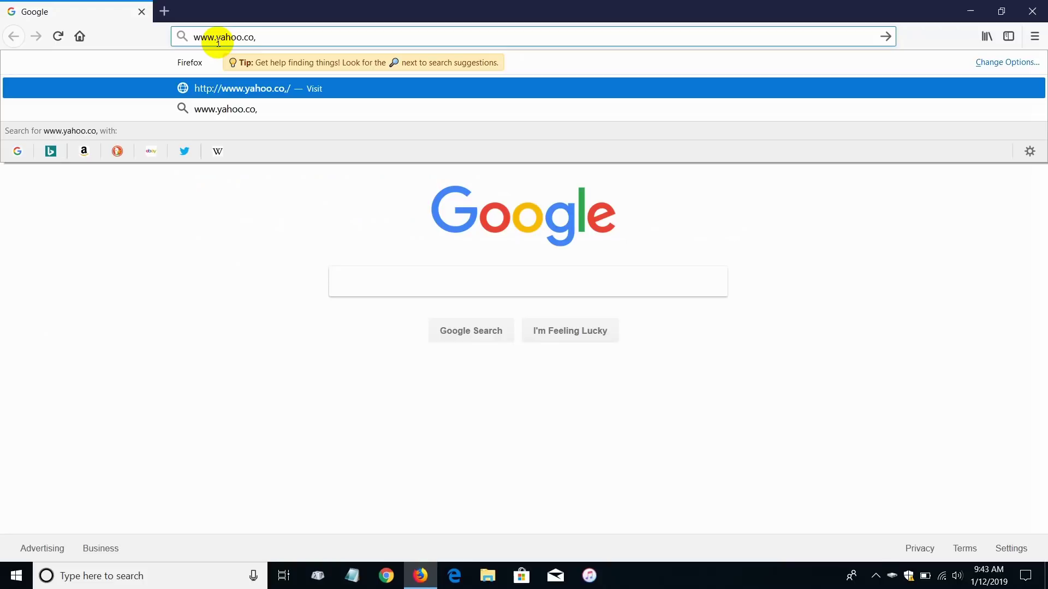
key(BackSpace)
text(m)
key(Return)
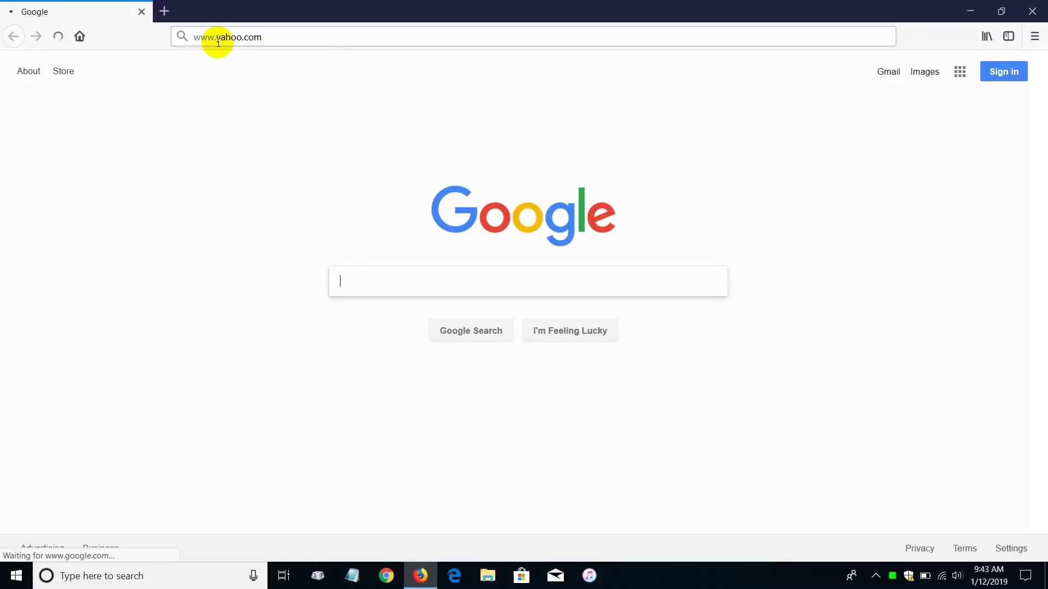